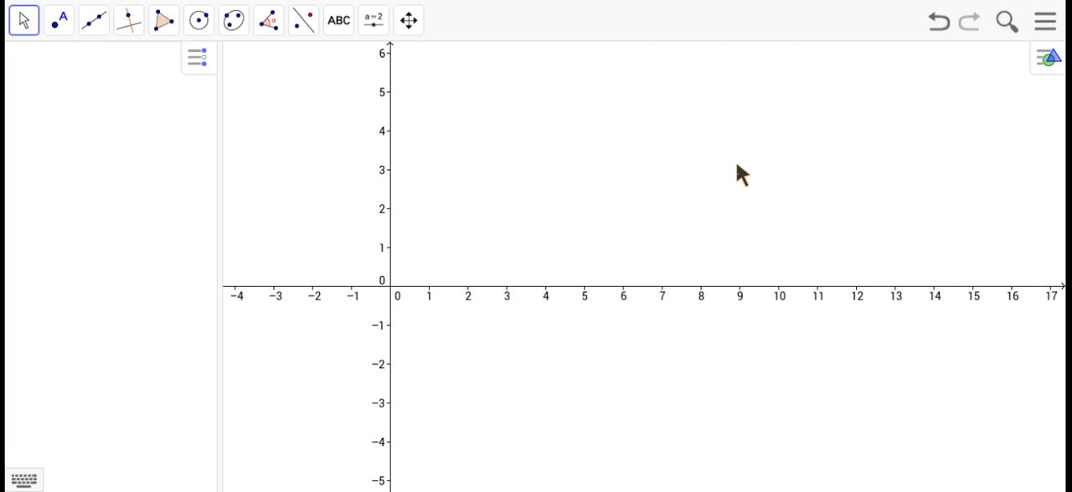
Switch to the Geometry perspective and return to the Algebra perspective.
left_click(1042, 30)
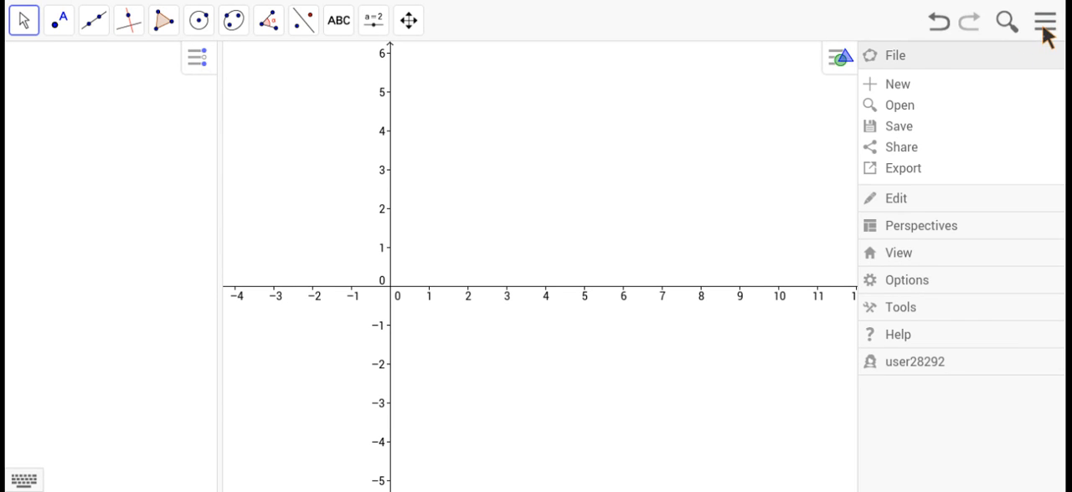
left_click(900, 228)
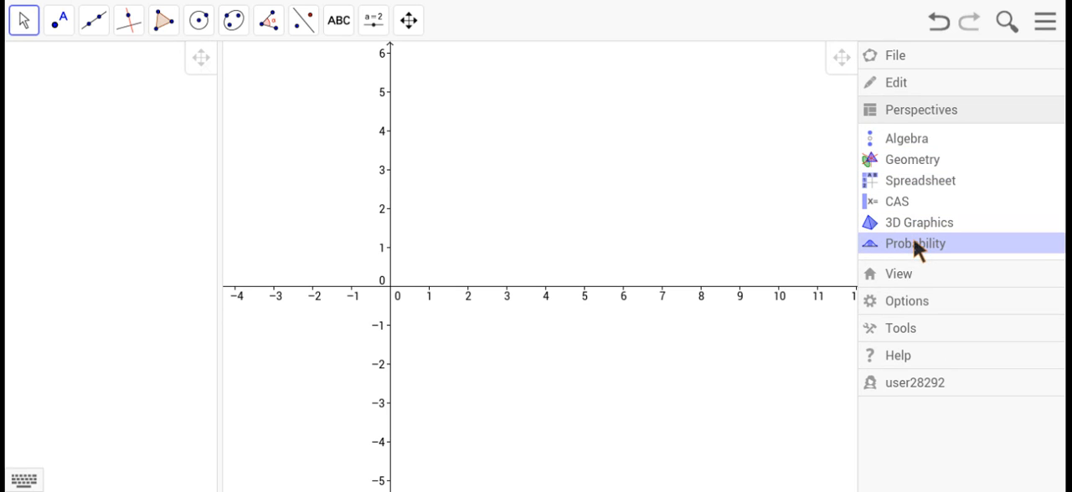
left_click(903, 161)
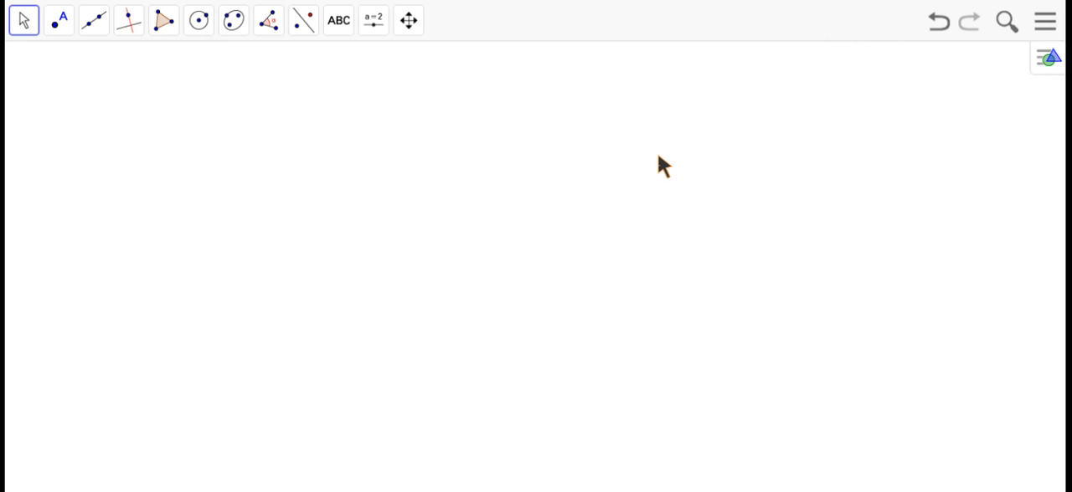
left_click(1044, 21)
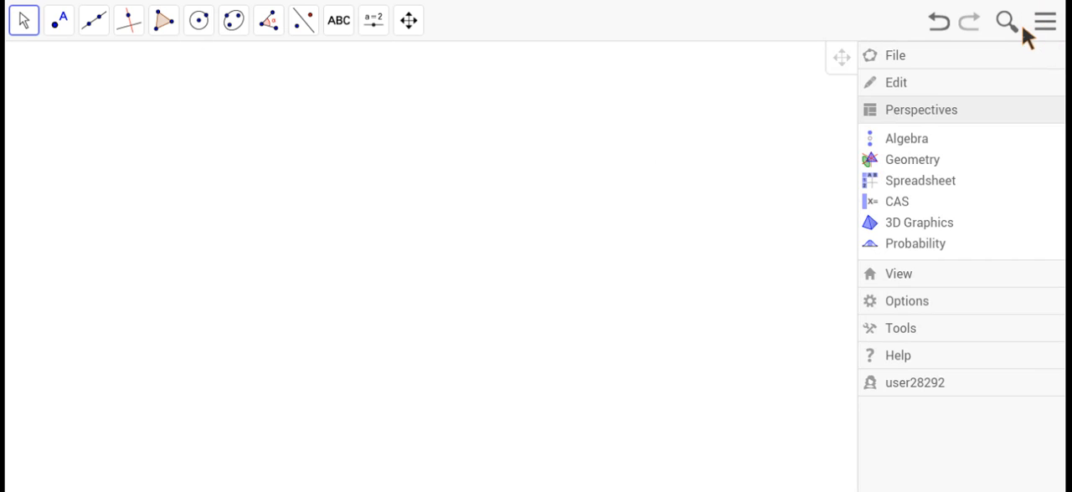
left_click(901, 138)
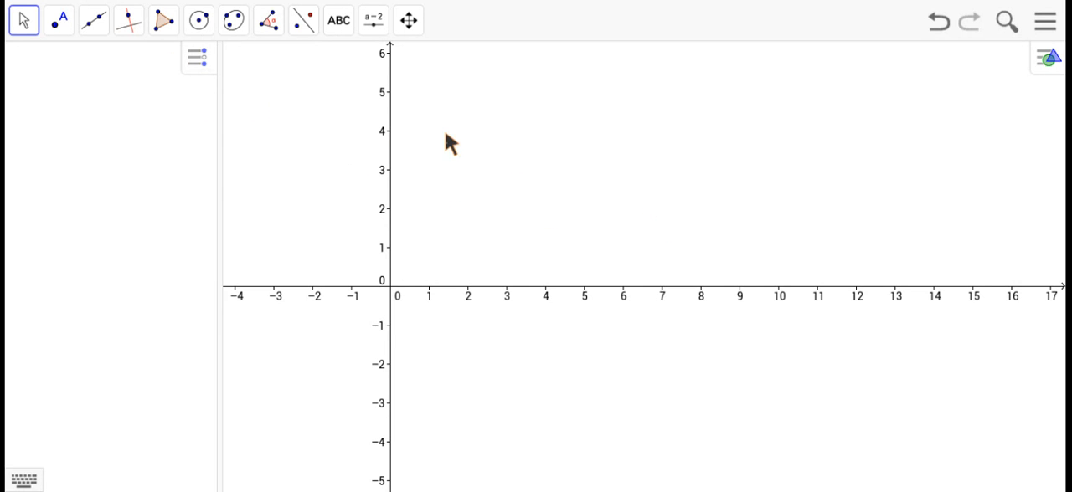
Graph the line y = 3x - 2 by entering its equation.
left_click(126, 75)
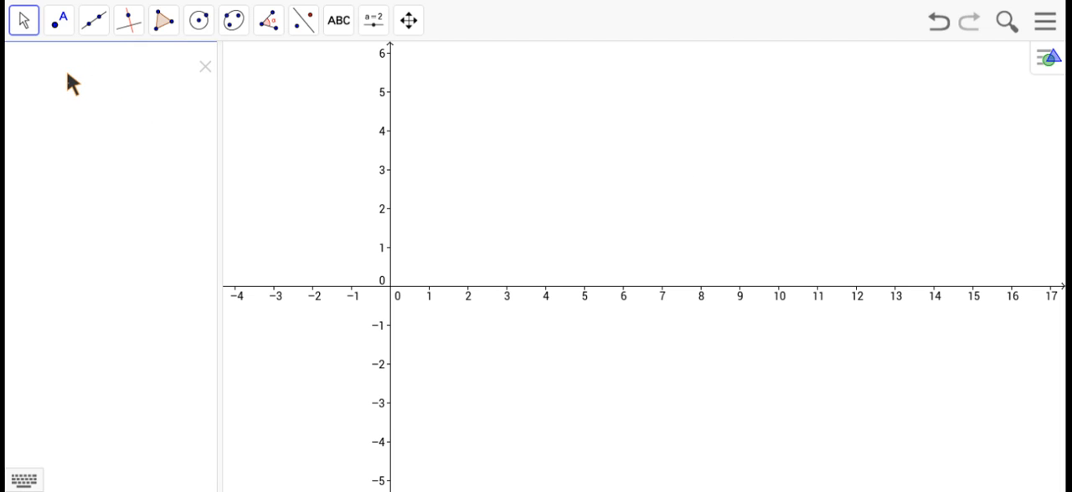
type("y = 3x - 2")
key("Return")
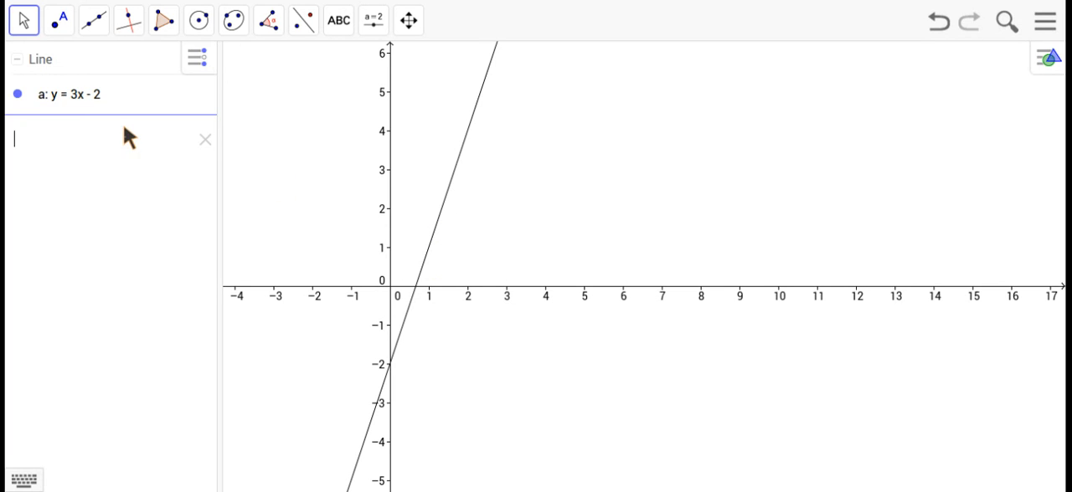
Add a second graph by entering the expression -6x + 4 below the line's equation.
left_click(110, 97)
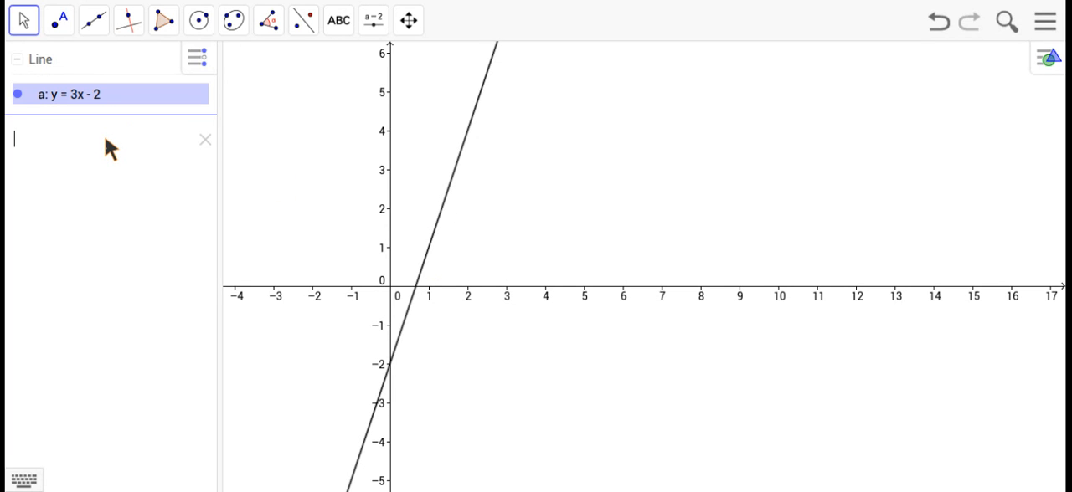
left_click(106, 140)
type("-6x + 4")
key("Return")
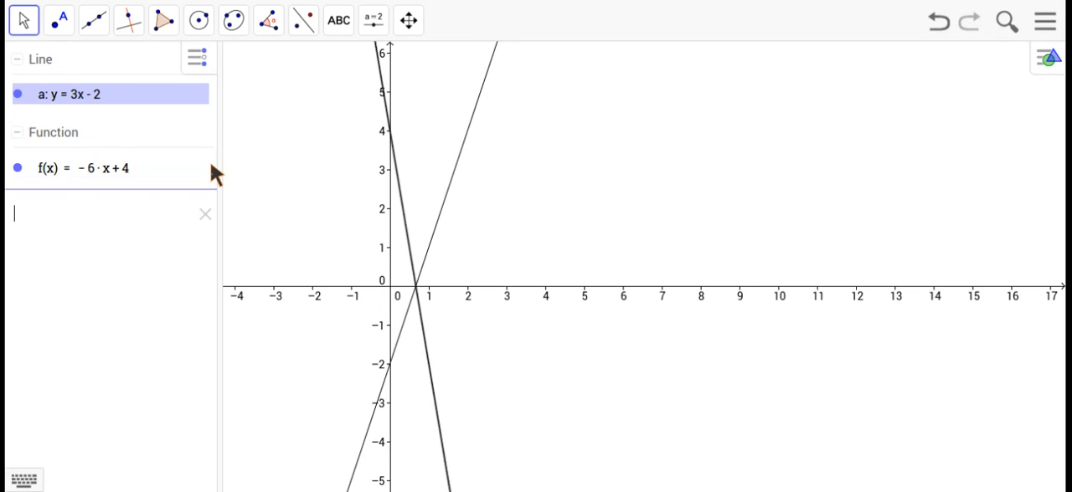
Delete the function -6x + 4 and the line y = 3x - 2.
left_click(51, 167)
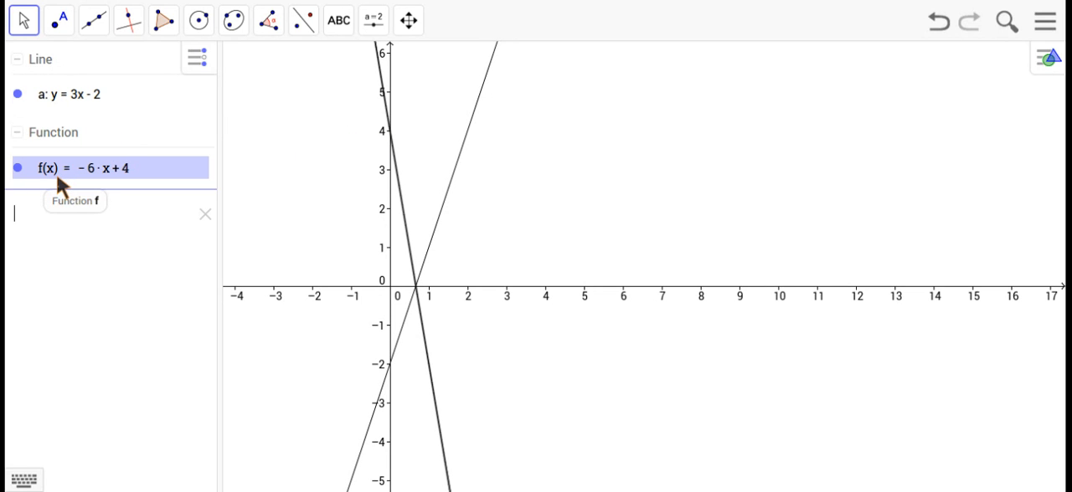
right_click(166, 171)
left_click(222, 287)
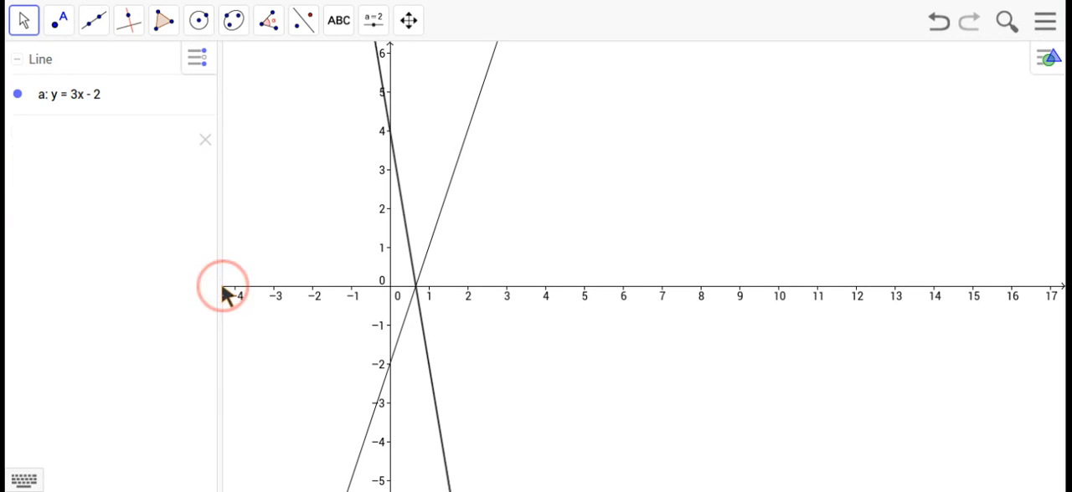
left_click(97, 92)
right_click(96, 92)
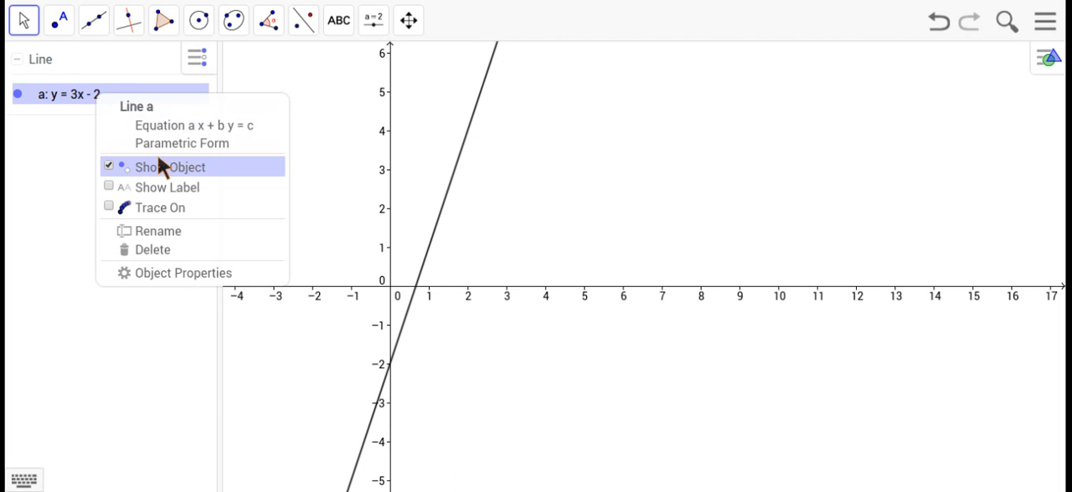
left_click(161, 250)
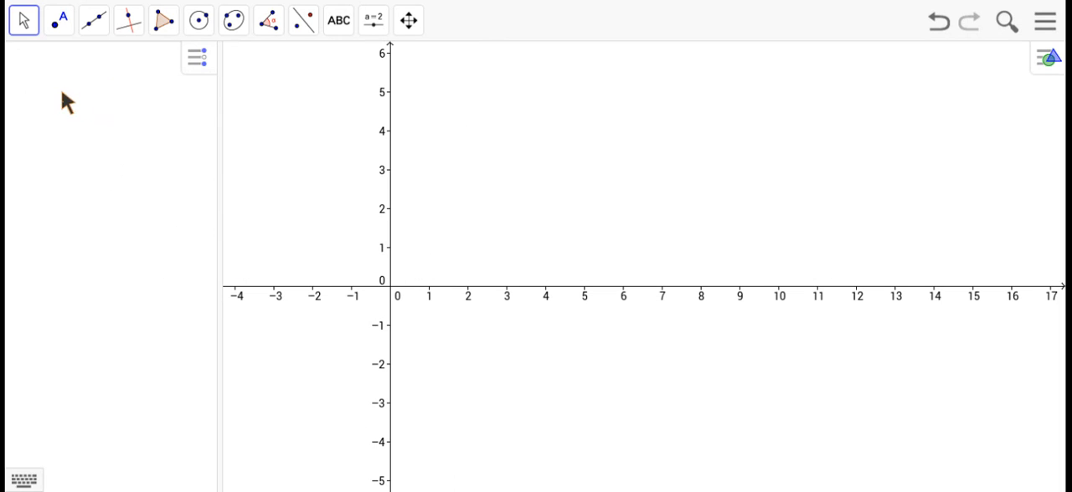
Graph the absolute value function by entering abs(x).
left_click(47, 61)
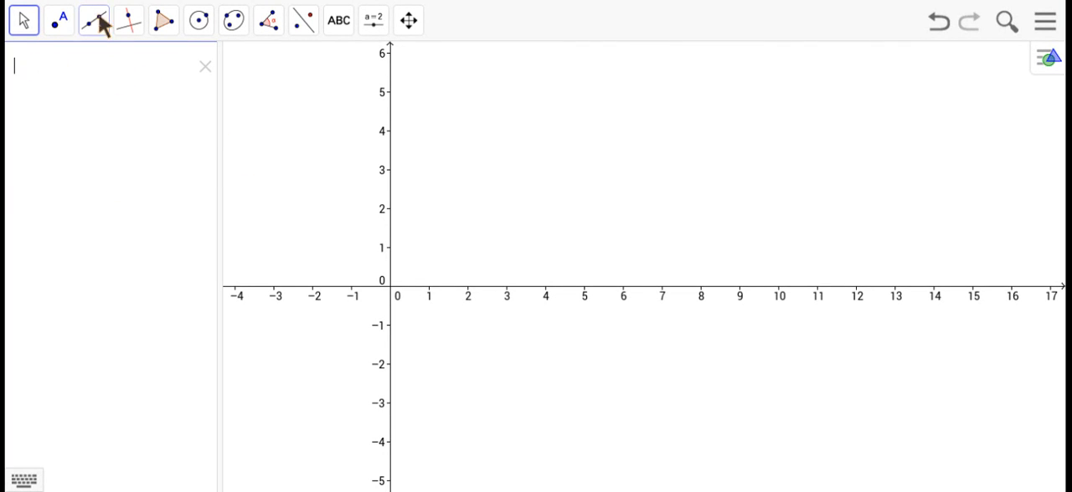
type("abs")
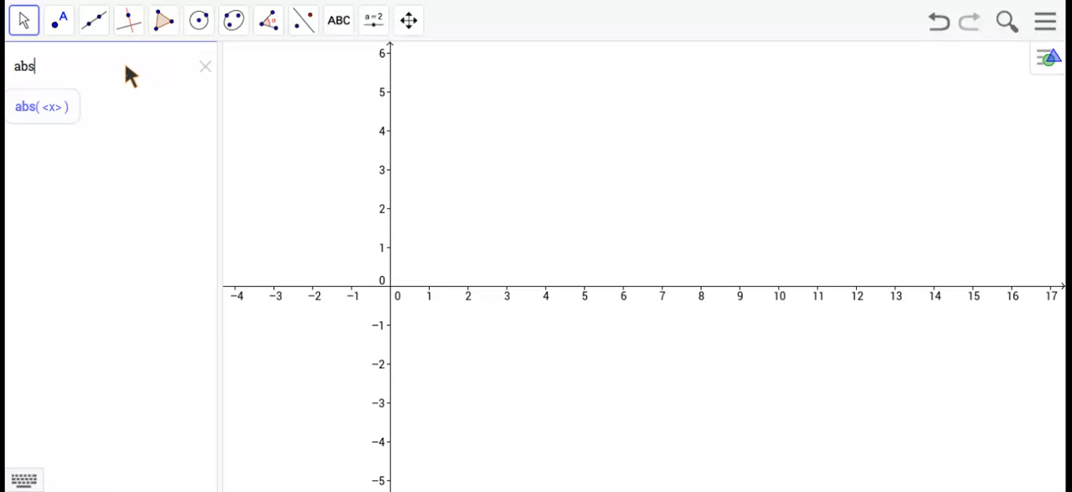
type("(")
type("x")
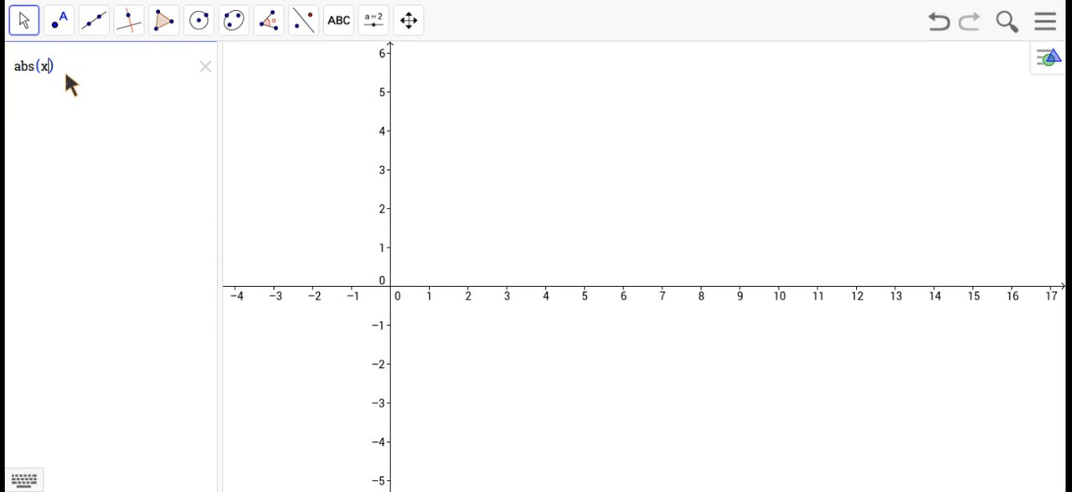
key("Return")
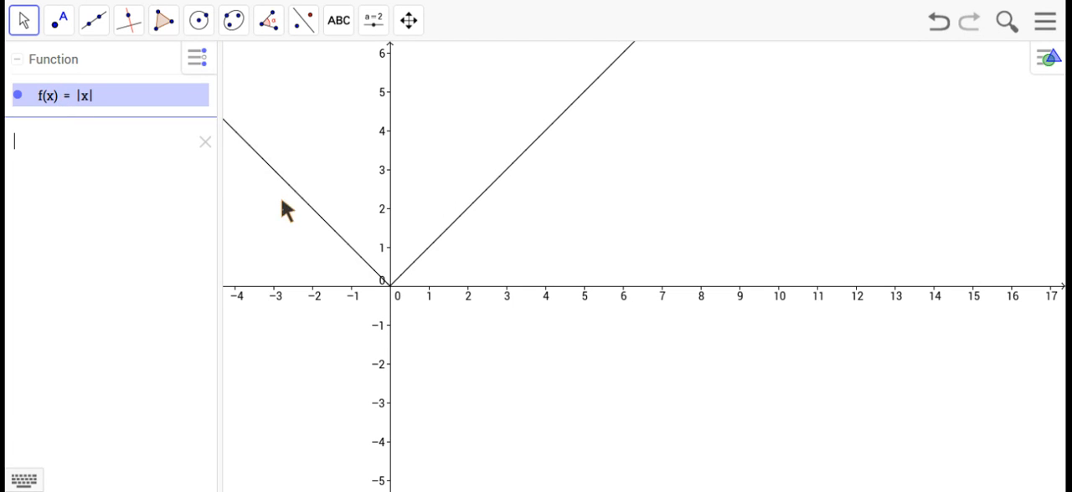
Edit the absolute value function so that it reads f(x) = |x - 4|.
left_click(408, 20)
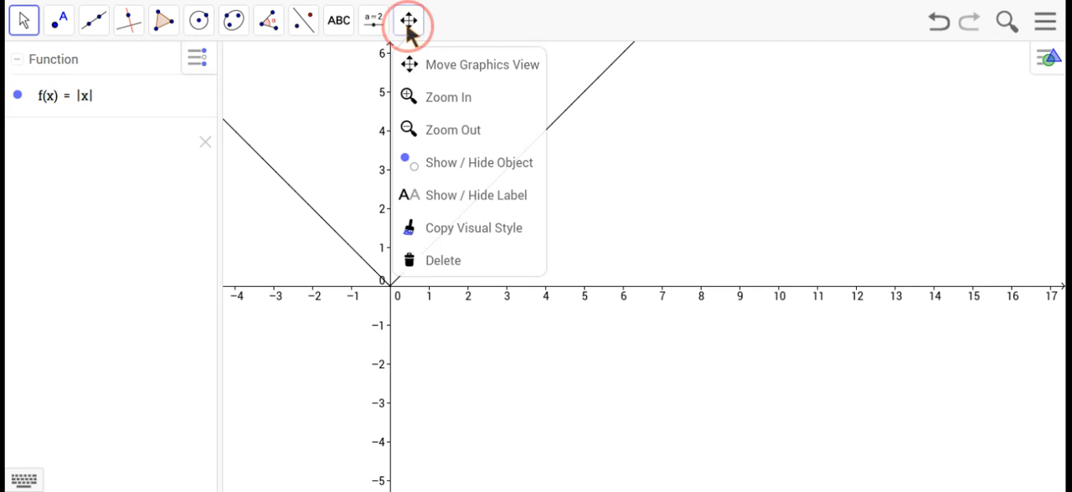
left_click(482, 65)
left_click_drag(611, 188, 728, 241)
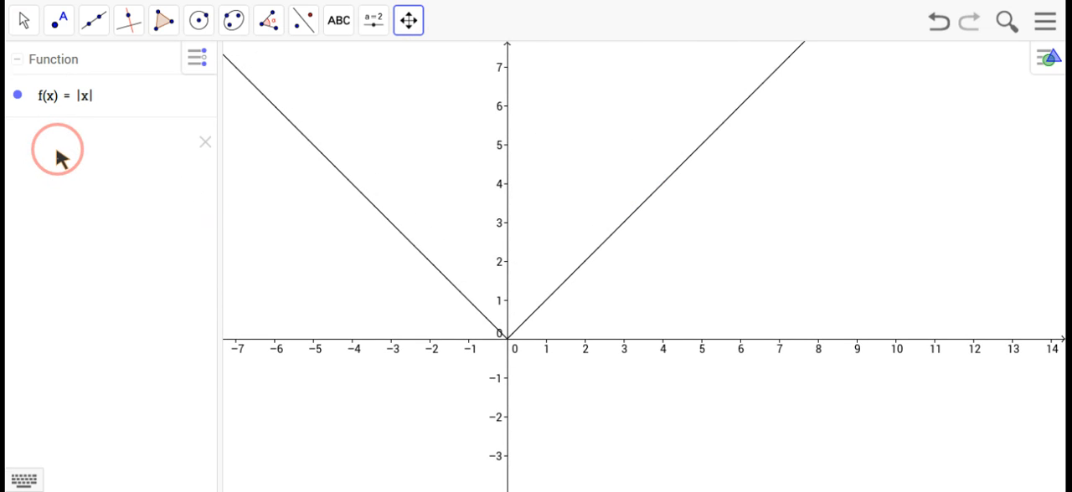
left_click(507, 342)
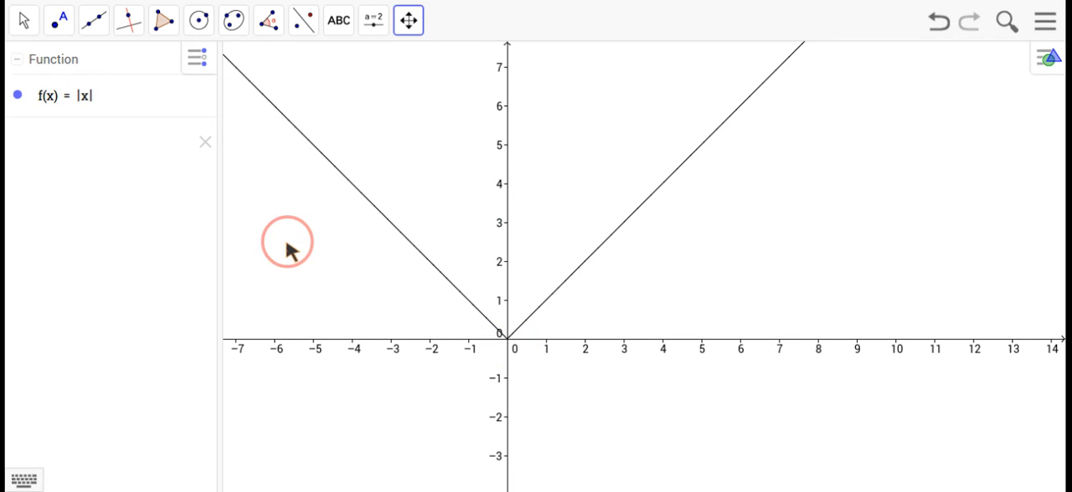
left_click(89, 95)
left_click(97, 100)
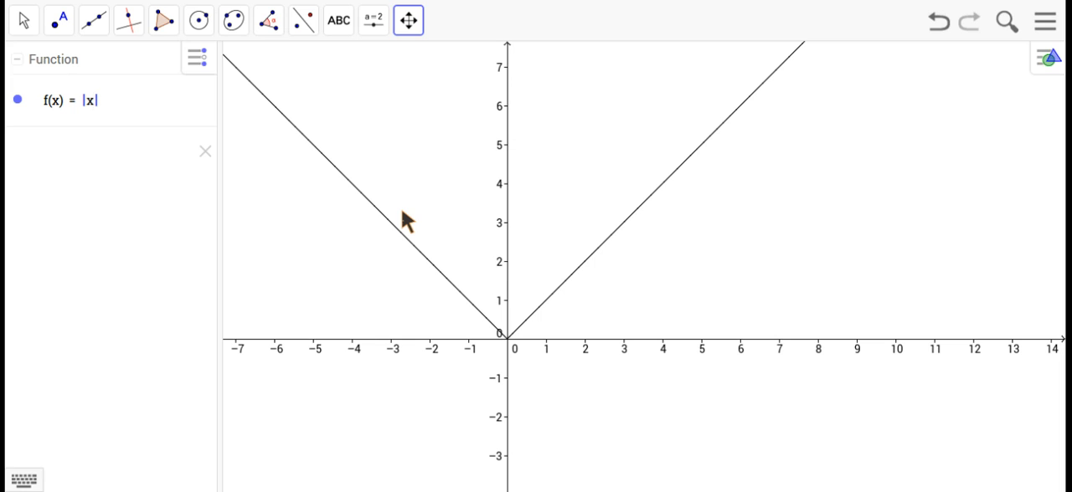
type("- 4")
key("Return")
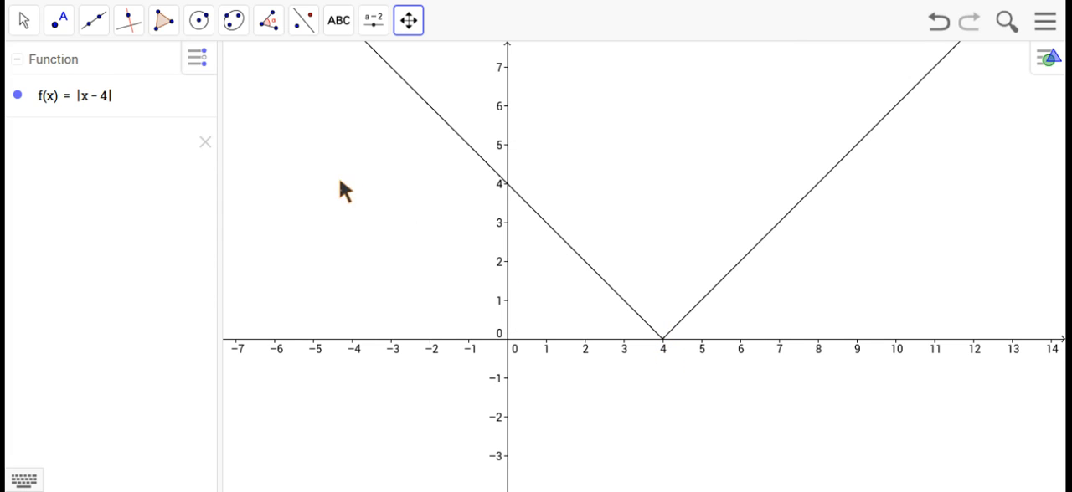
Insert the coefficient 2 before x so that the function reads |2x - 4|.
left_click(111, 102)
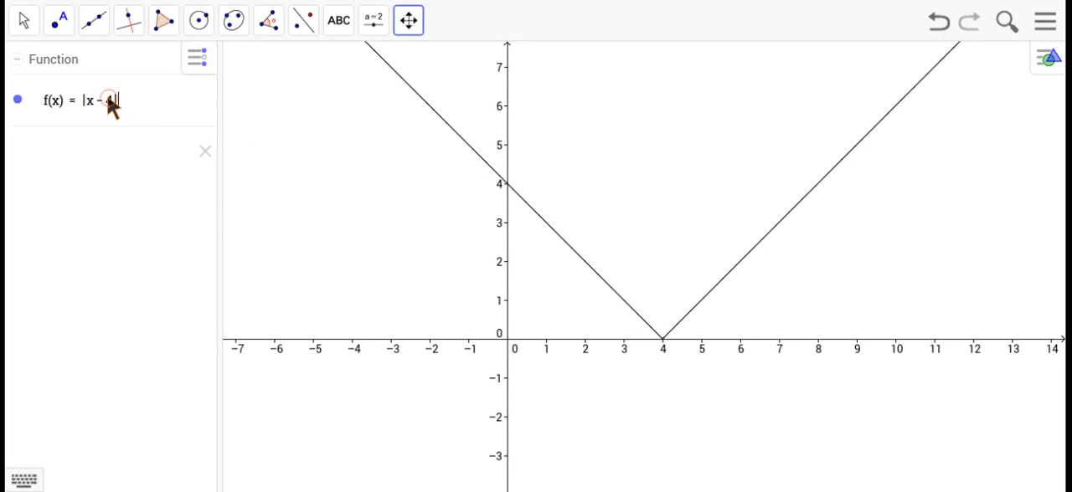
left_click(115, 104)
left_click(86, 102)
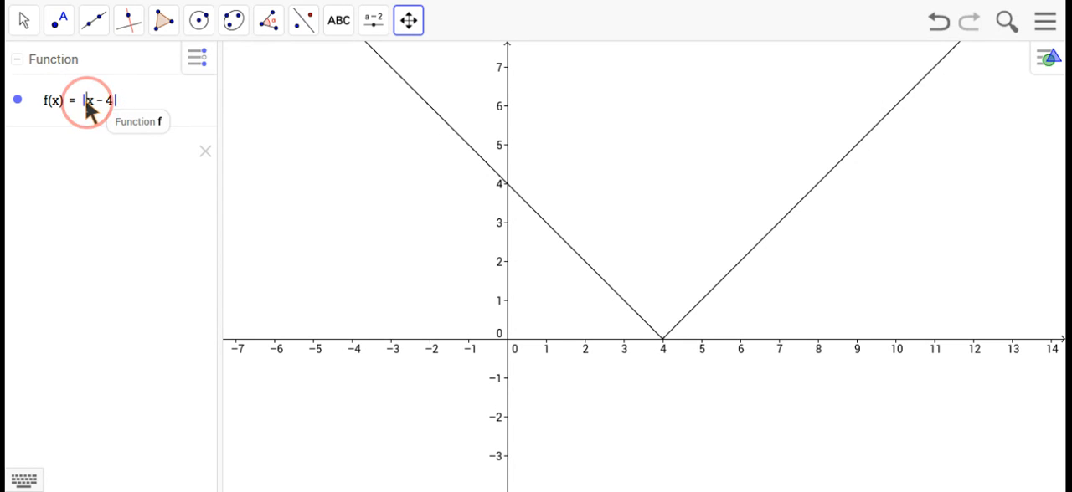
type("2")
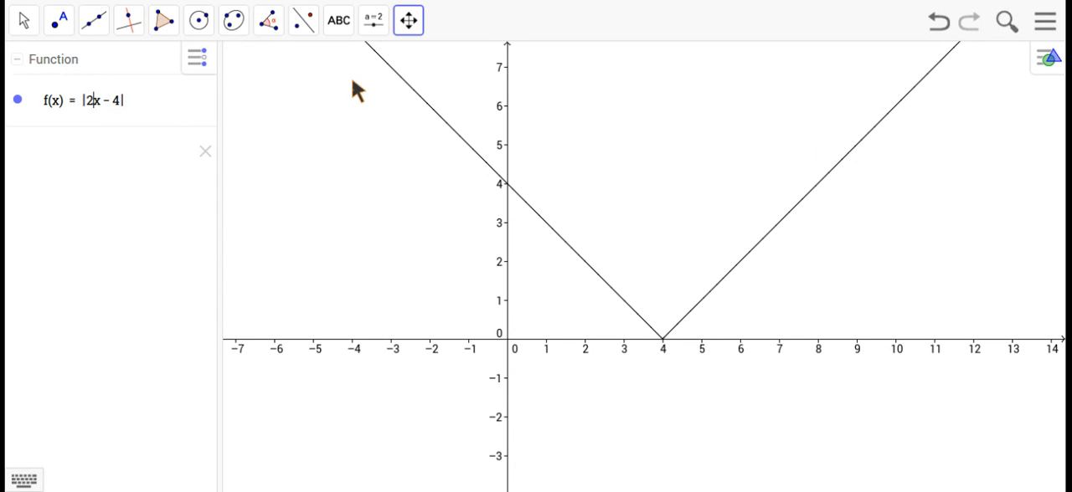
key("Return")
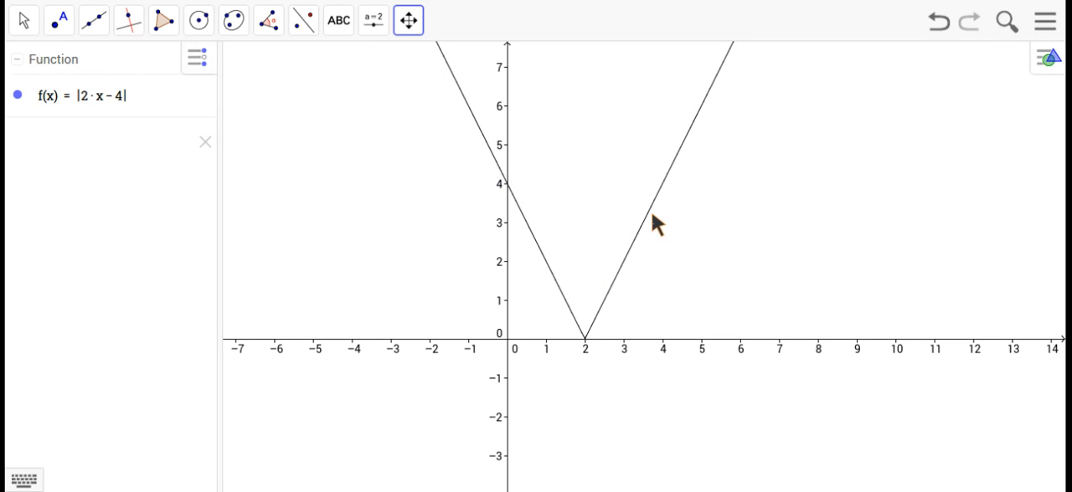
Remove the coefficient of x so that the function reads |x - 4|.
left_click(98, 100)
key("BackSpace")
key("BackSpace")
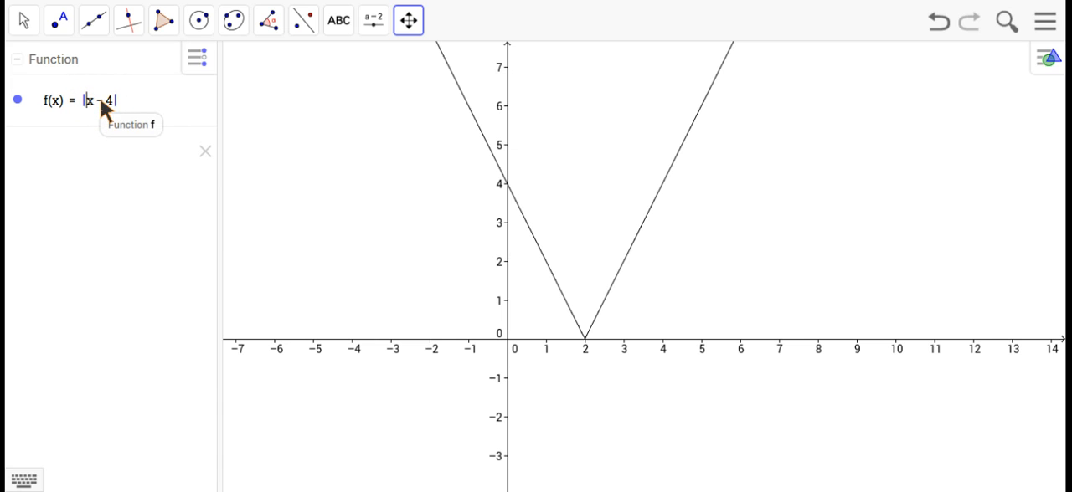
key("Return")
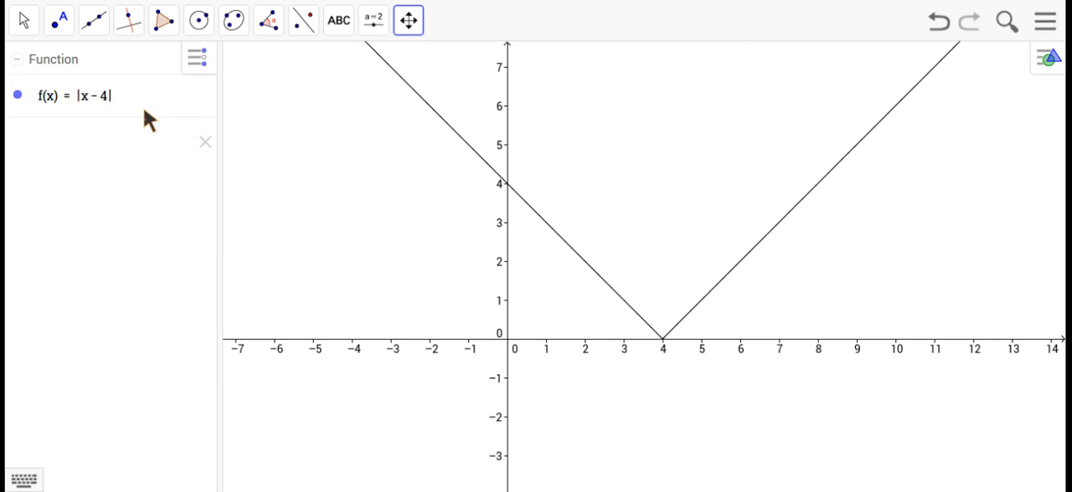
Add + 3 after the absolute value so that the function reads |x - 4| + 3.
left_click(109, 97)
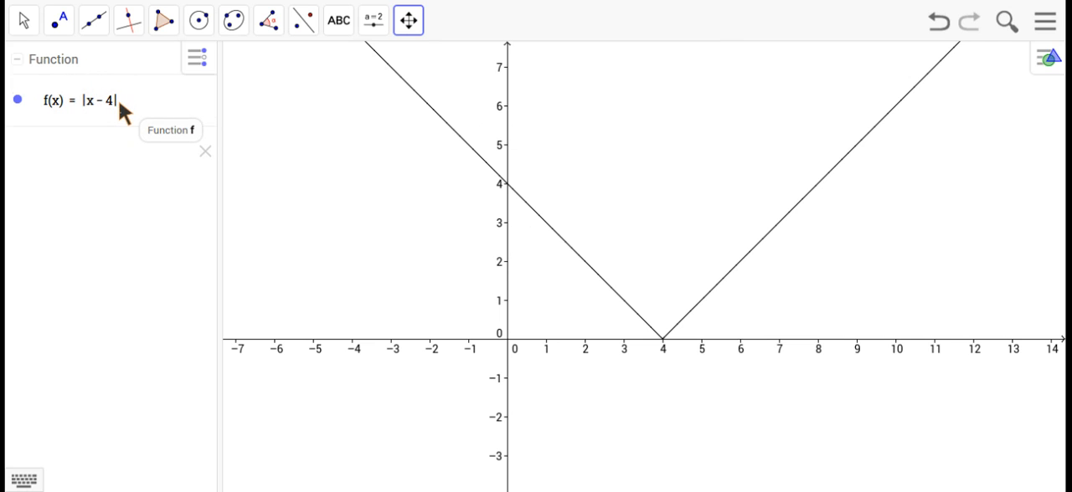
type("+ 3")
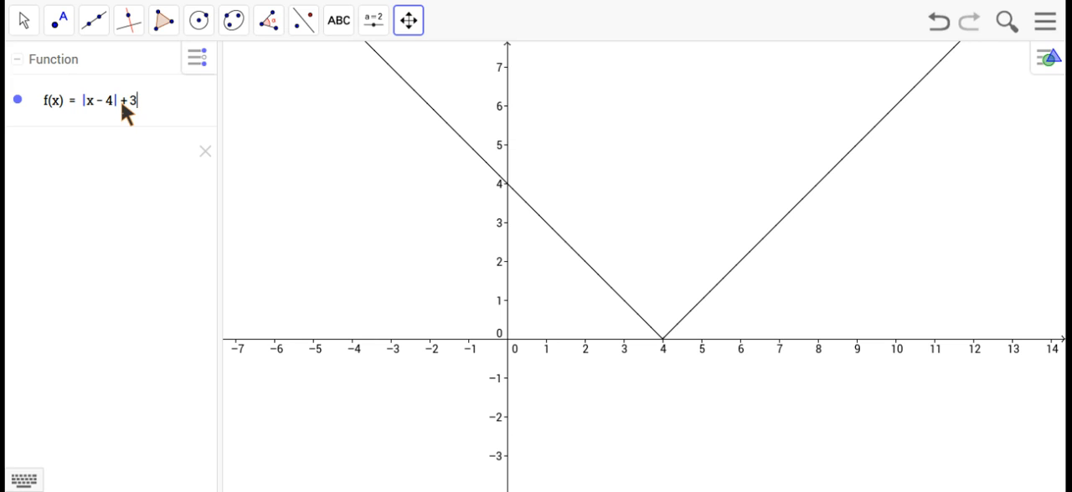
key("Return")
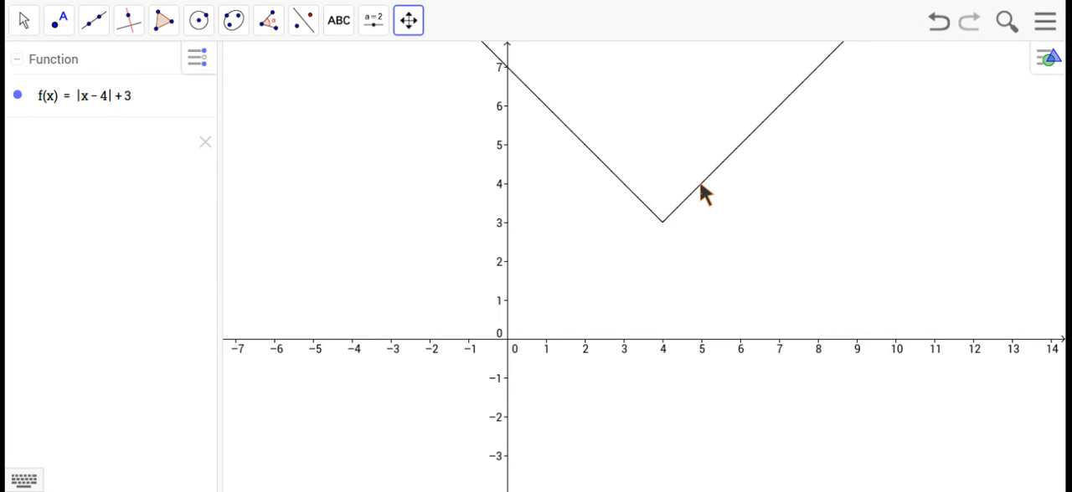
Try to graph abs(y) as a new expression below the existing function.
left_click(74, 134)
type("abs(")
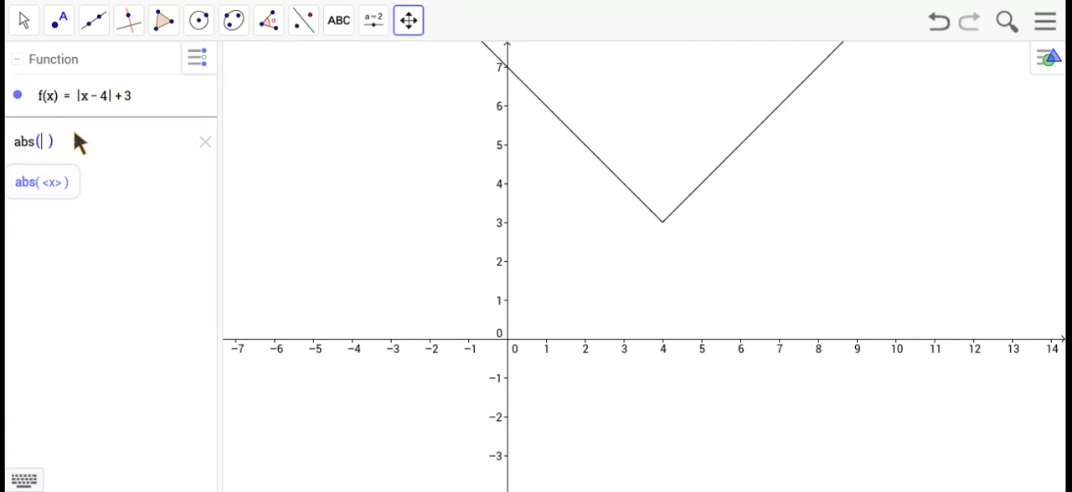
type("y")
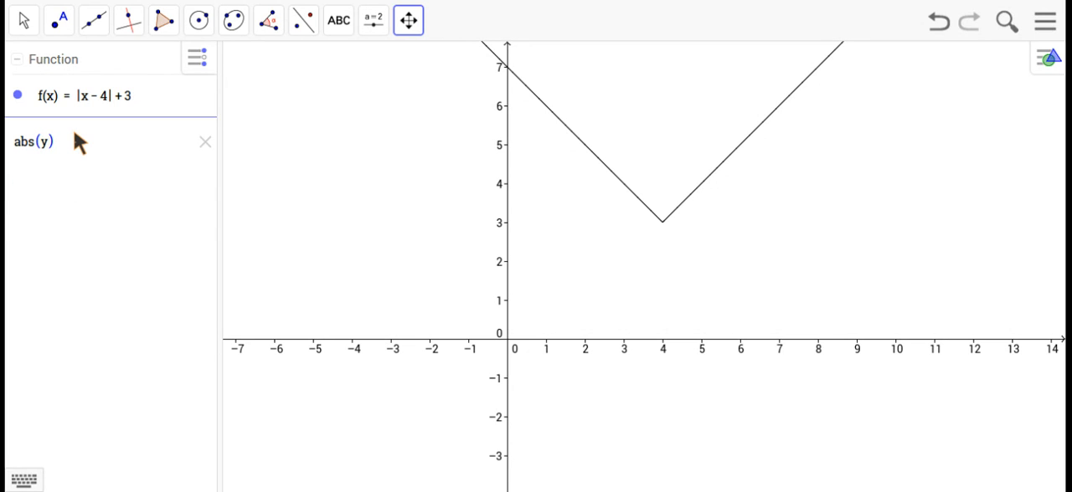
key("Return")
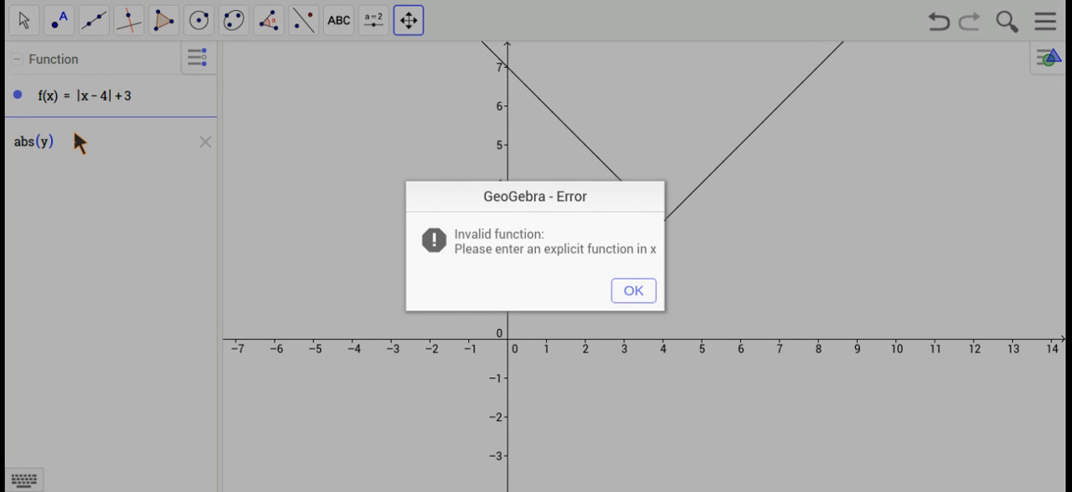
left_click(635, 295)
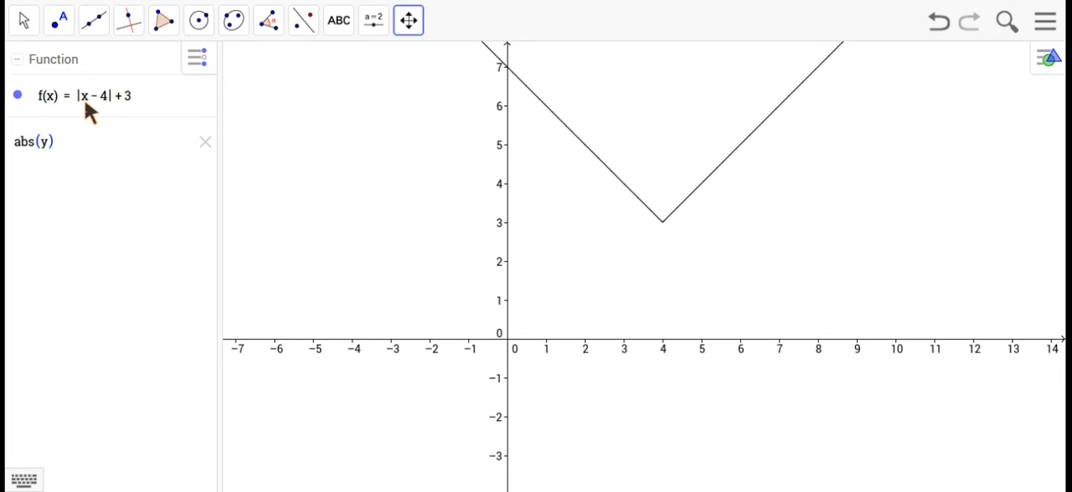
Change the new expression to abs(x+3)-2 and graph it as a second function.
left_click(47, 142)
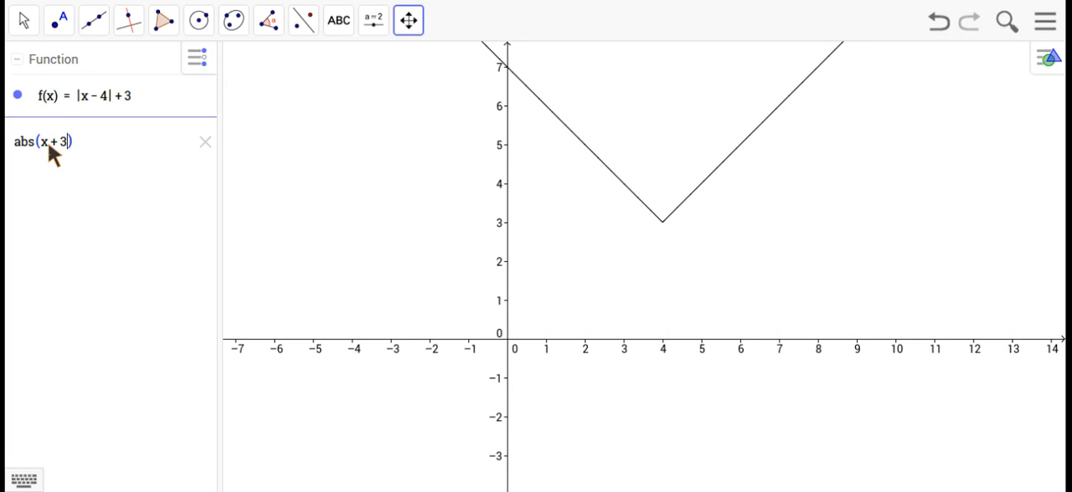
type("-2")
key("Return")
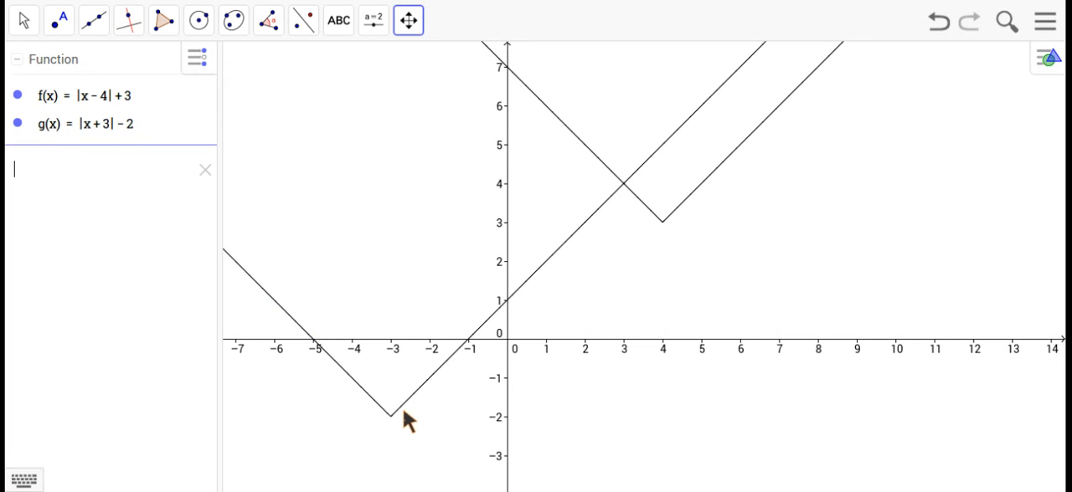
Insert the coefficient 3 before the absolute value in g(x) so that it reads 3|x + 3| - 2.
left_click(82, 122)
left_click(83, 125)
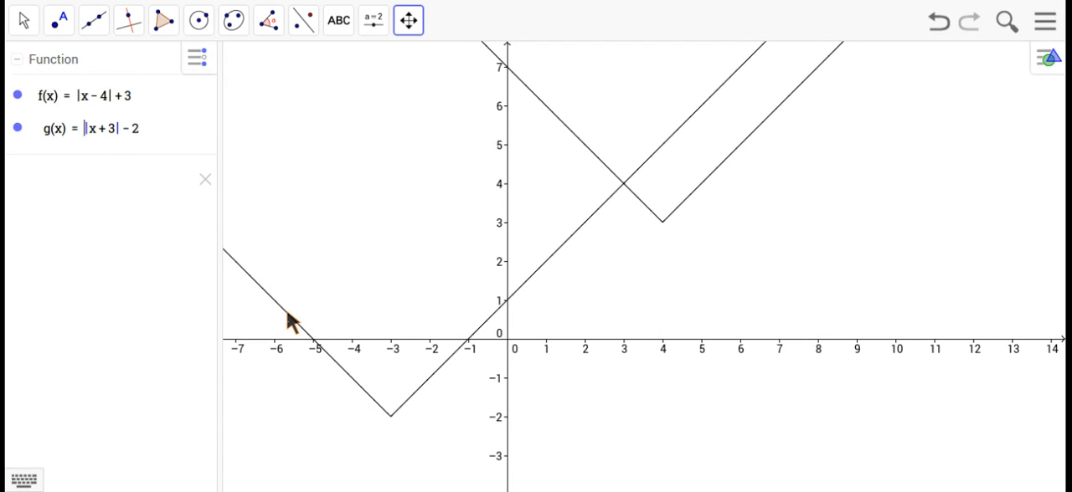
type("3")
key("Return")
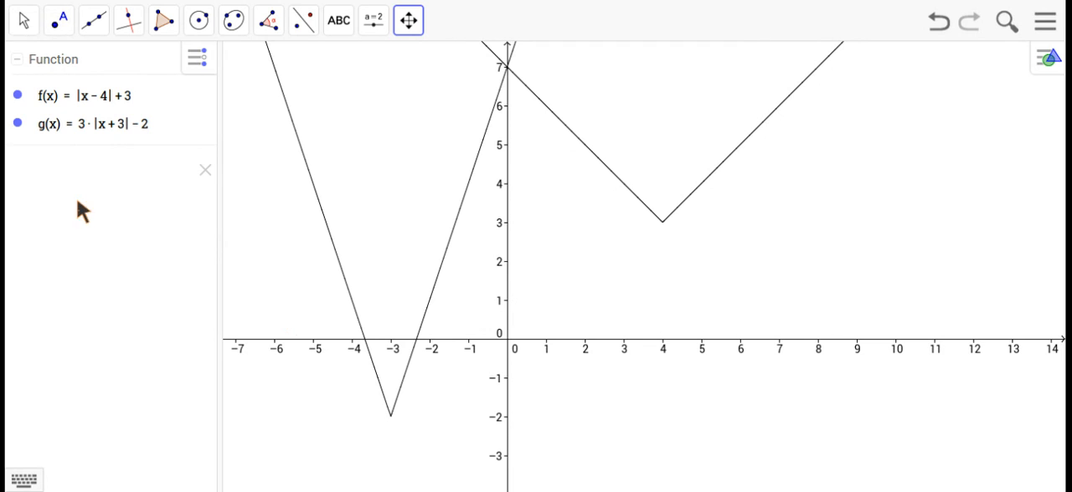
left_click(88, 127)
left_click(84, 130)
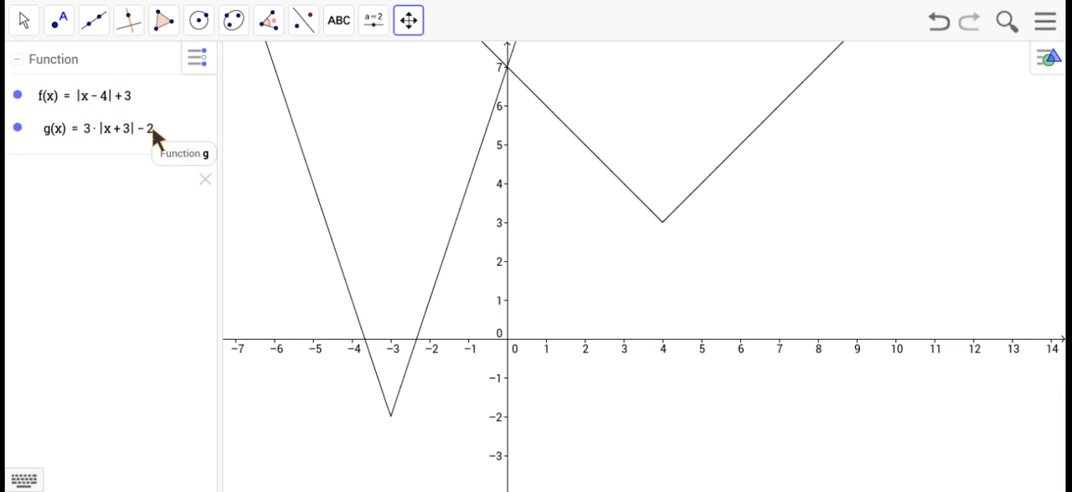
left_click(280, 154)
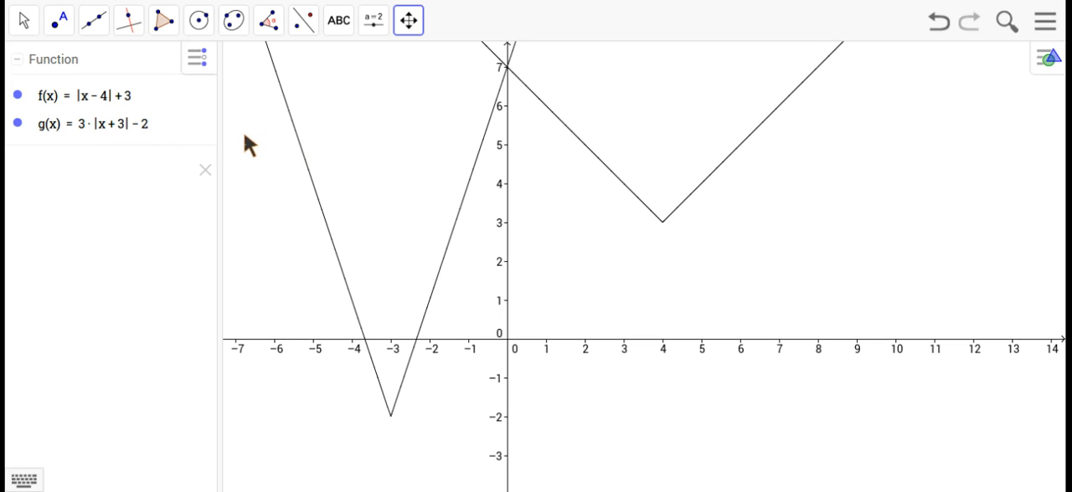
Move the graph of g(x) upward with the Move tool until its constant term is about -0.12.
left_click(23, 21)
left_click_drag(306, 172, 309, 171)
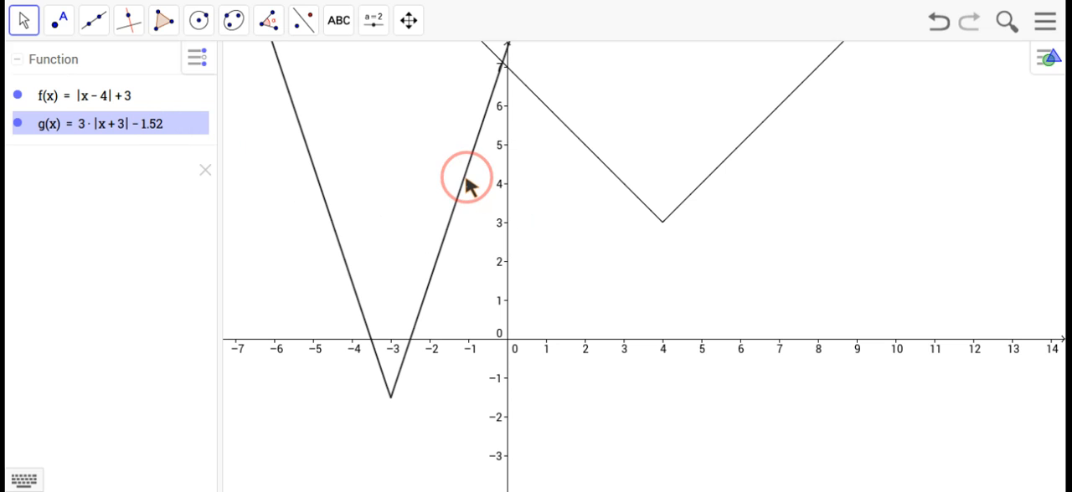
mouse_move(466, 178)
left_mouse_down()
mouse_move(462, 130)
mouse_move(467, 177)
left_mouse_up()
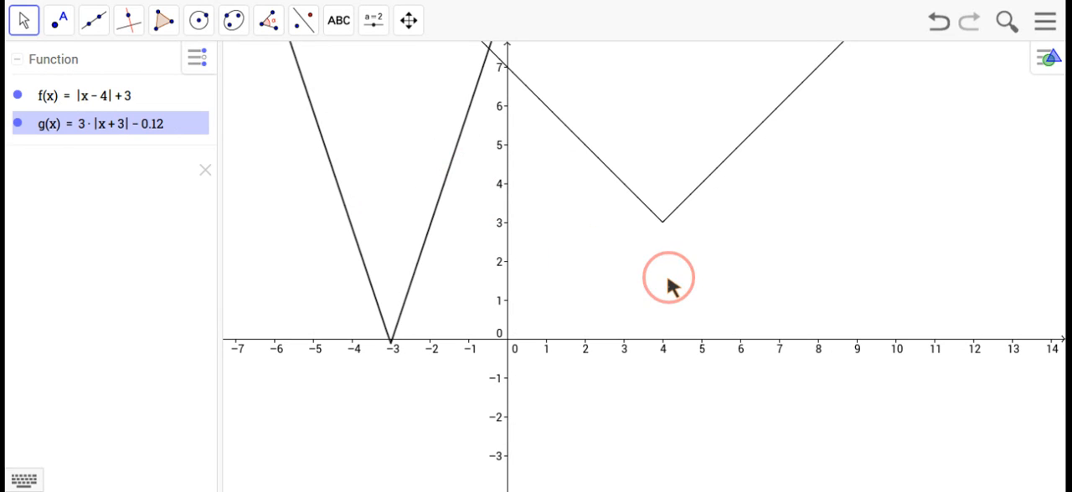